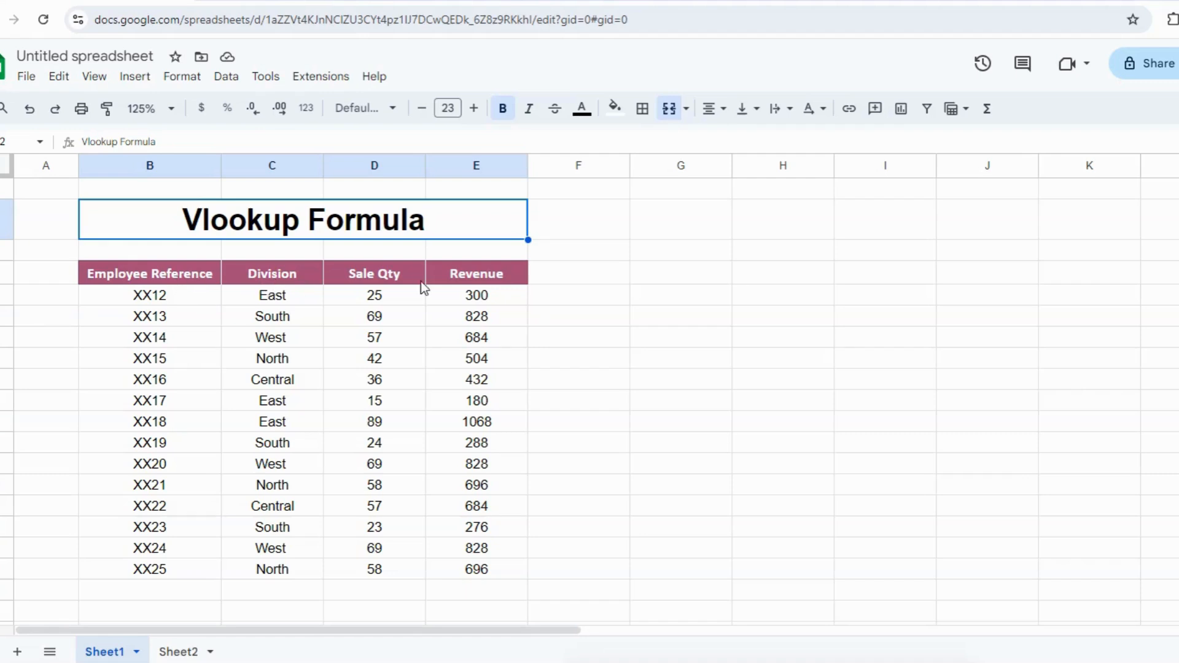
Start a VLOOKUP formula in C22, below the Revenue heading, using the employee reference in B22 as the search key.
{"action": "left_click", "coordinate": [258, 337]}
{"action": "scroll", "coordinate": [298, 405], "scroll_direction": "down", "scroll_amount": 2}
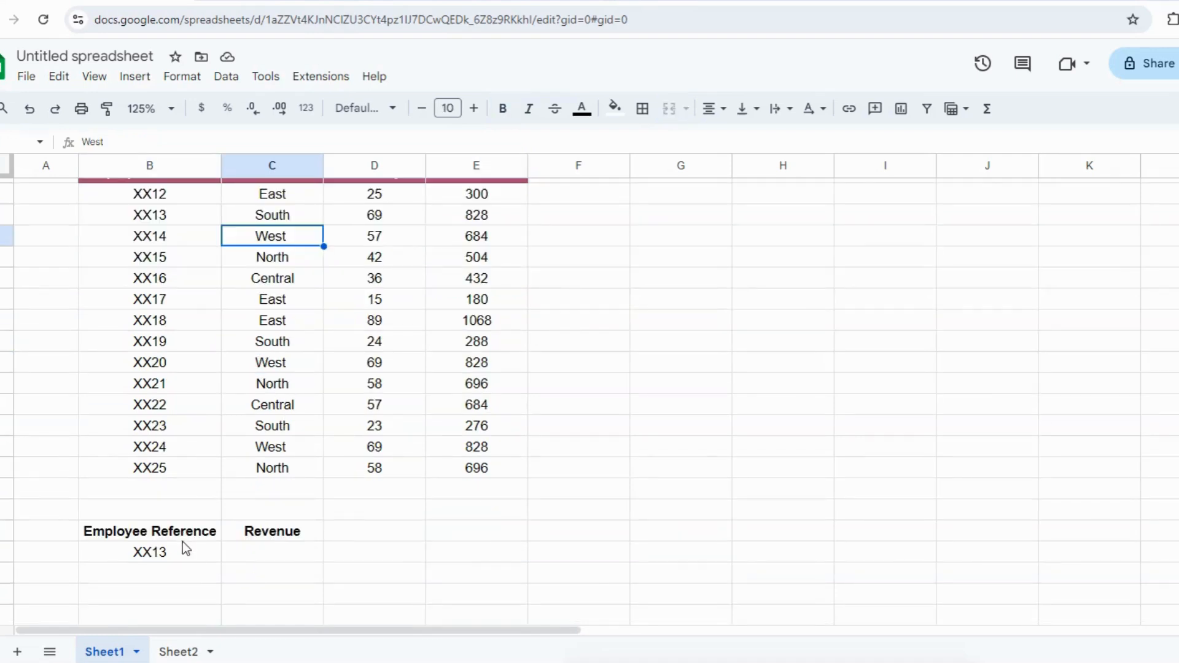
{"action": "left_click", "coordinate": [164, 556]}
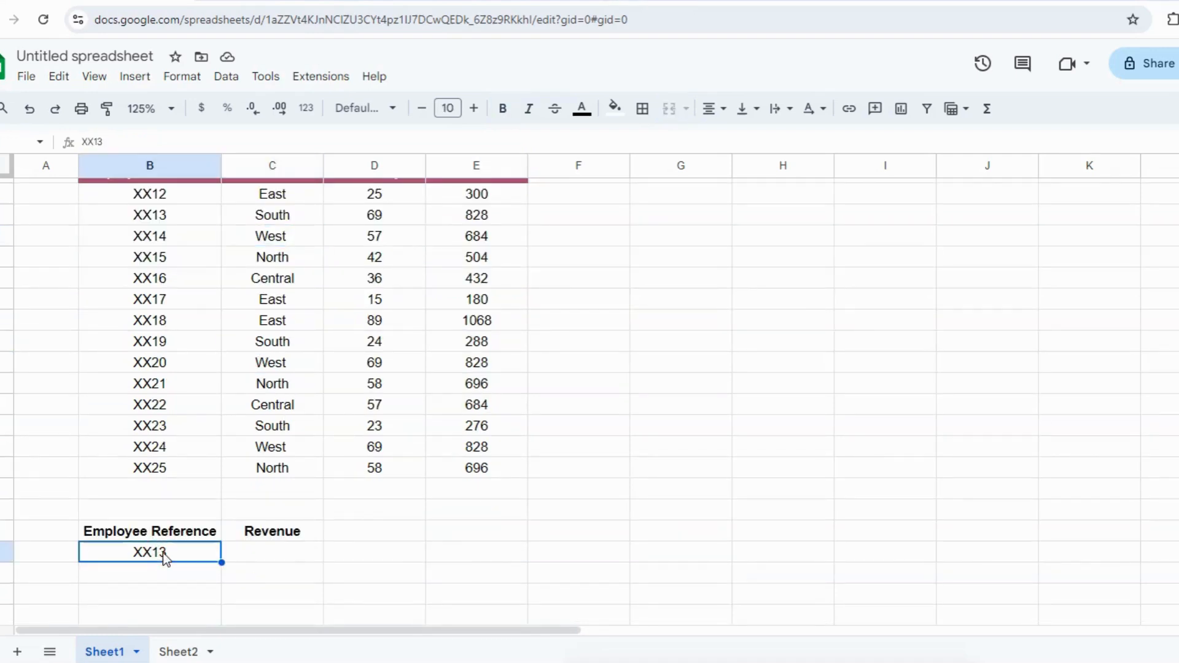
{"action": "left_click", "coordinate": [263, 557]}
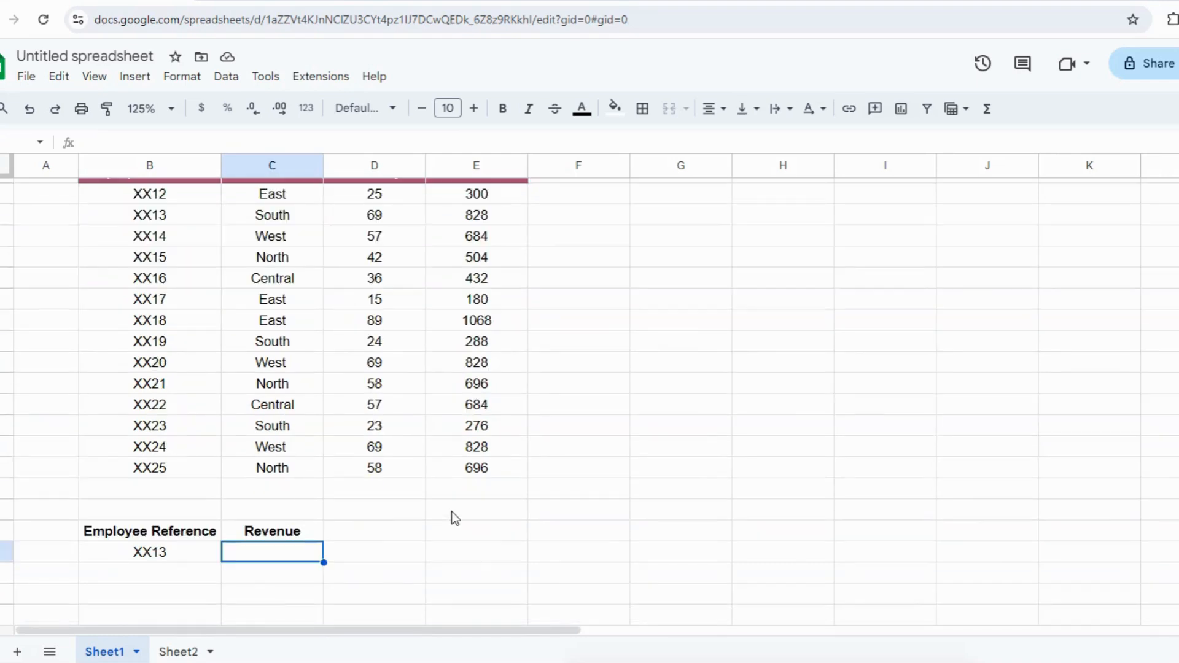
{"action": "type", "text": "="}
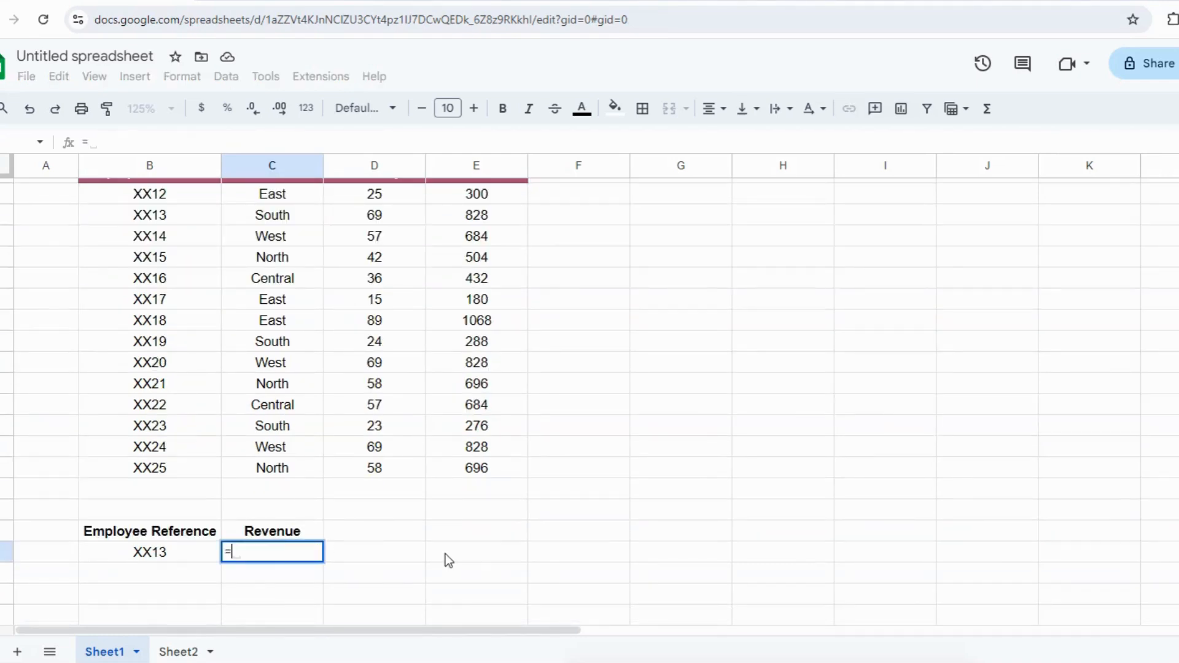
{"action": "type", "text": "vloo"}
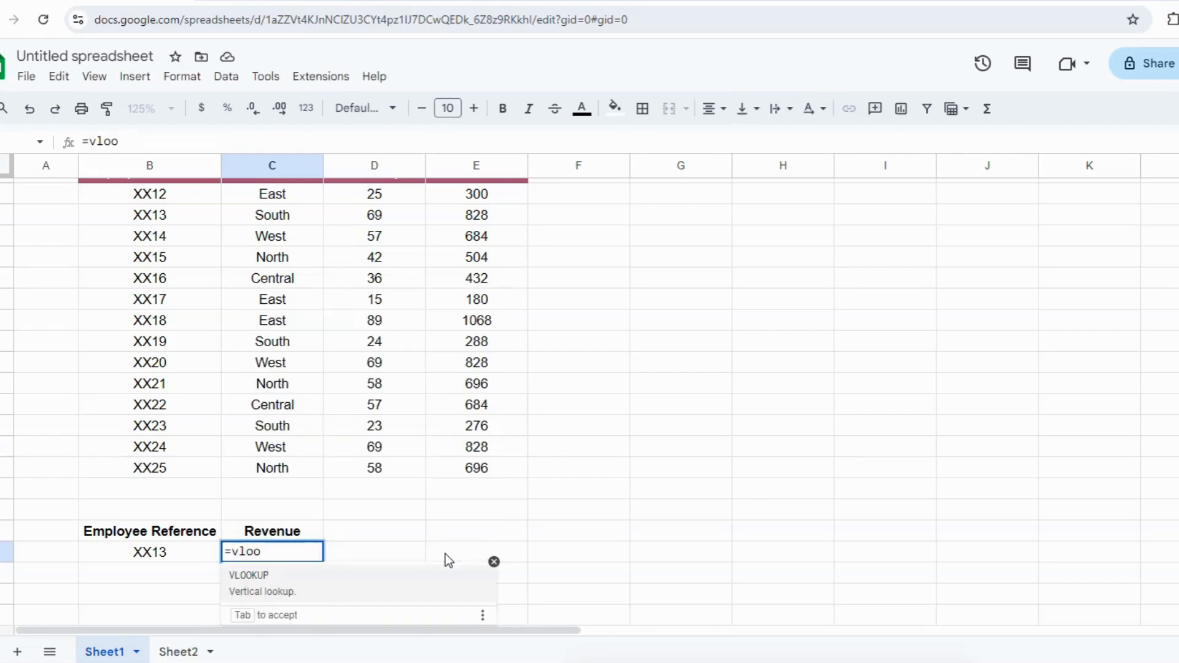
{"action": "left_click", "coordinate": [272, 579]}
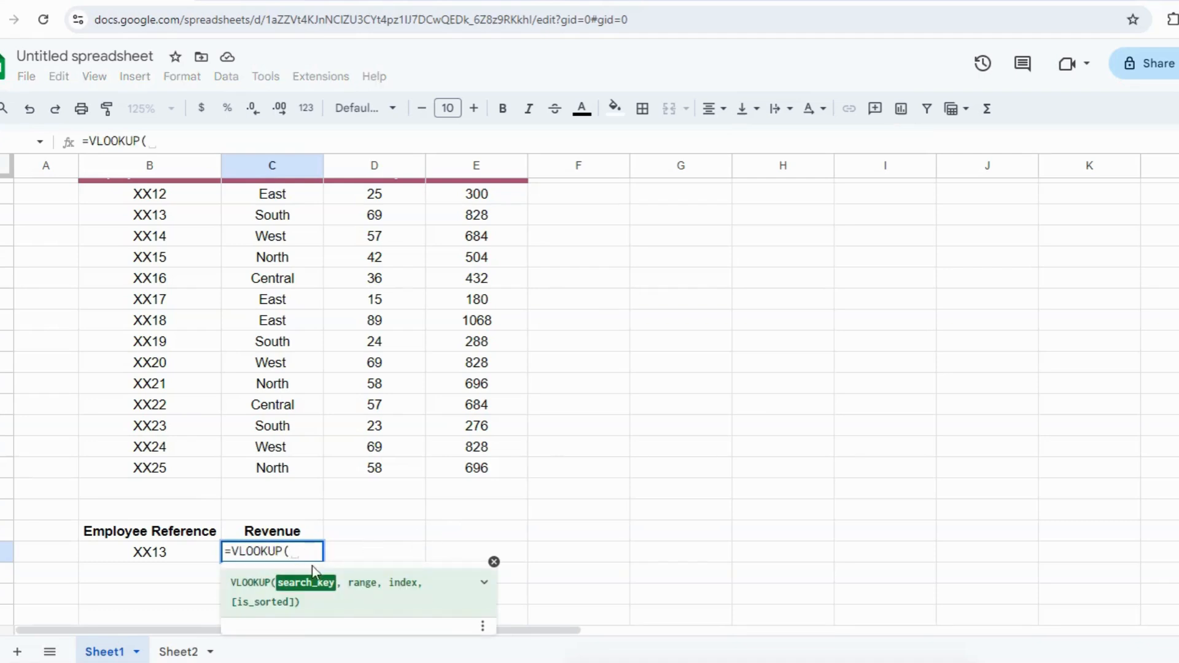
{"action": "left_click", "coordinate": [152, 553]}
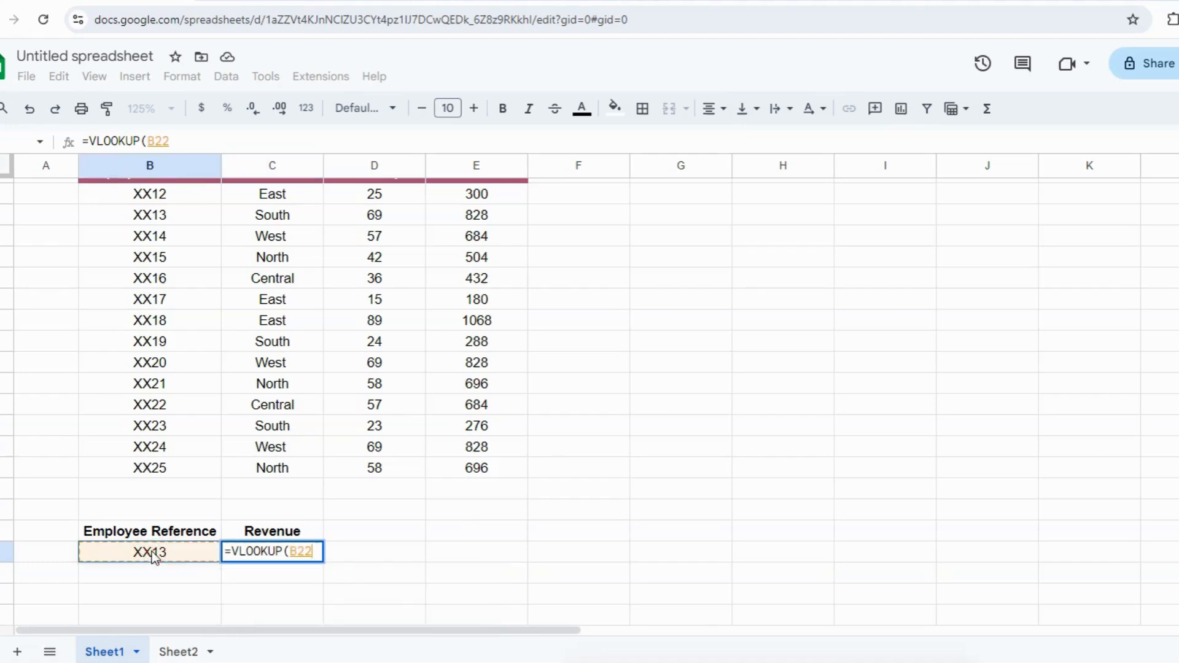
{"action": "type", "text": ","}
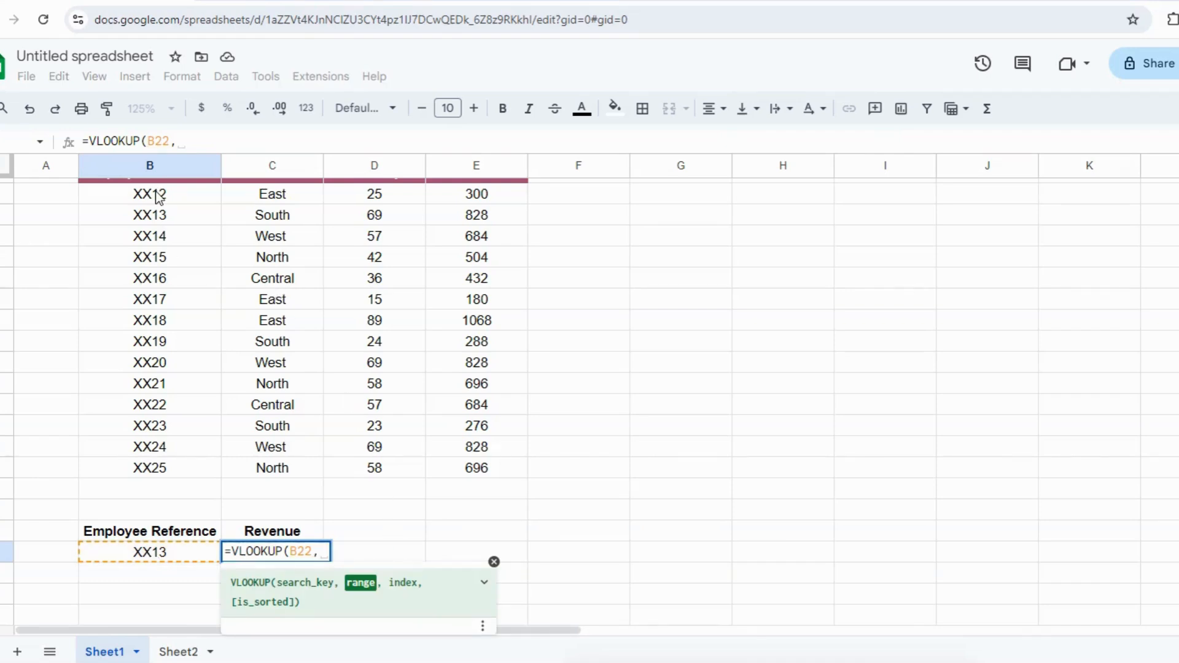
Set the VLOOKUP range to the table data as the absolute reference $B$5:$E$18.
{"action": "left_click_drag", "start_coordinate": [155, 192], "coordinate": [272, 236]}
{"action": "left_click_drag", "start_coordinate": [395, 307], "coordinate": [487, 465]}
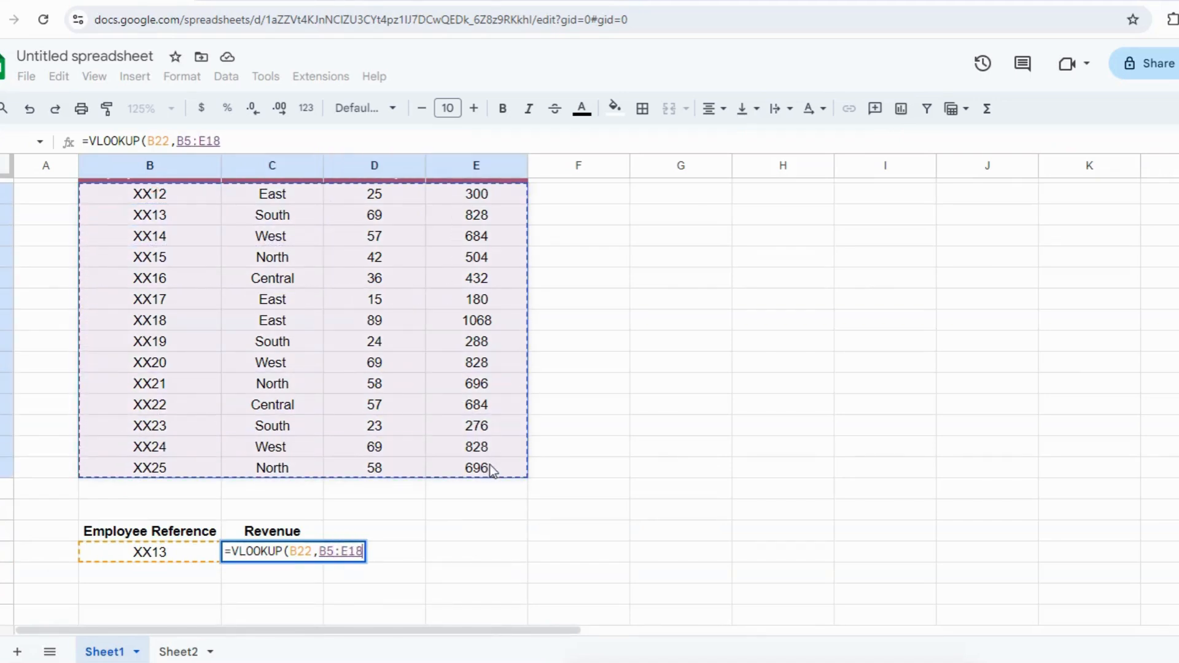
{"action": "key", "text": "F4"}
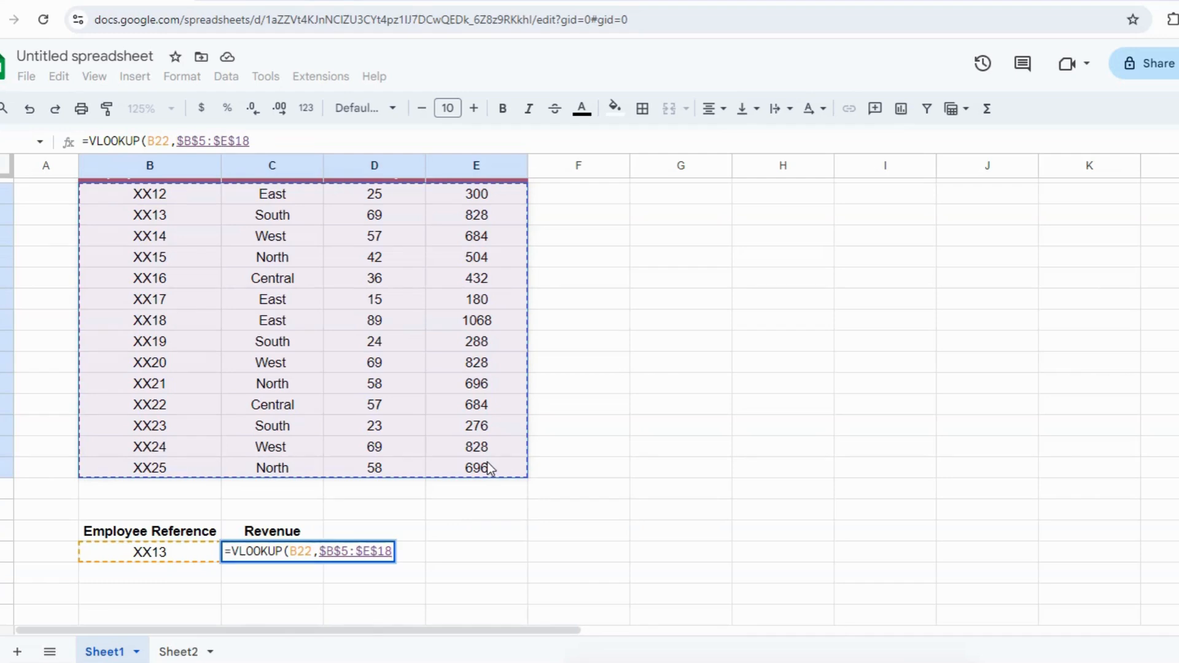
{"action": "type", "text": ","}
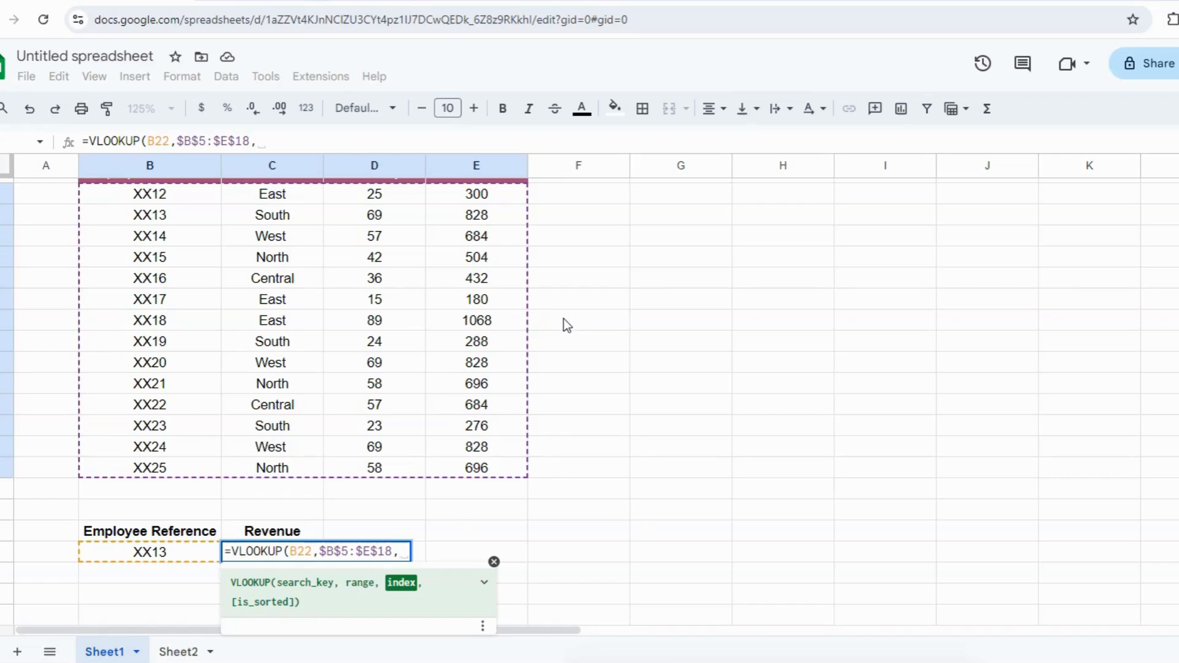
Complete the VLOOKUP formula with column index 4 and False as the is_sorted argument.
{"action": "scroll", "coordinate": [564, 318], "scroll_direction": "up", "scroll_amount": 2}
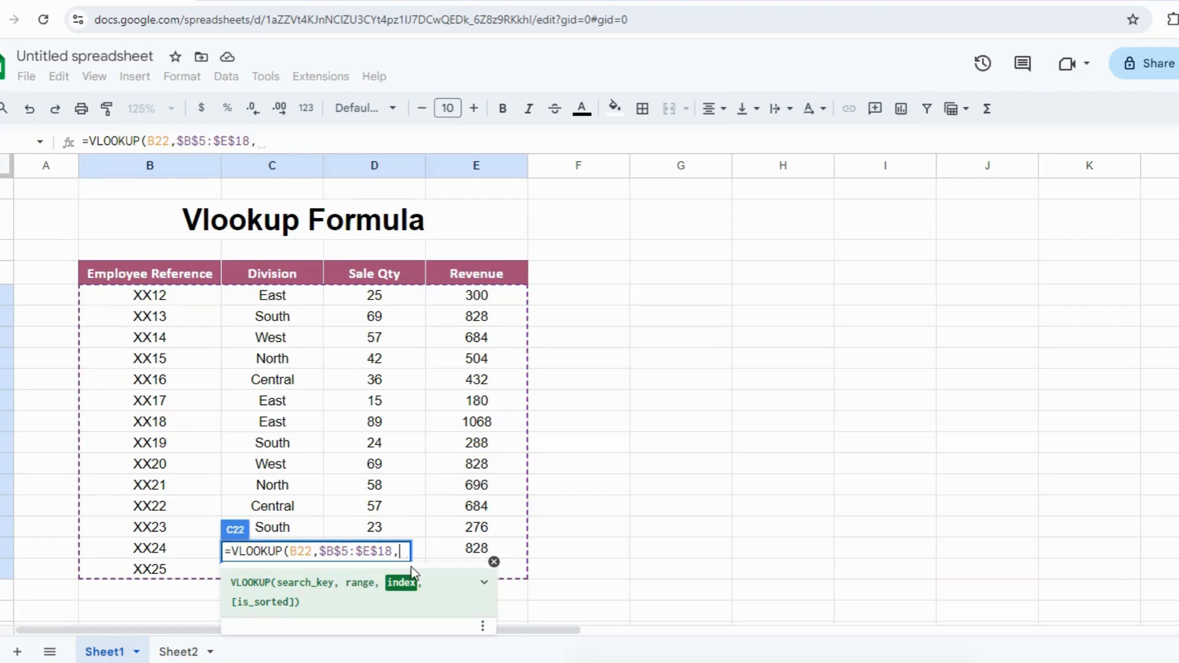
{"action": "scroll", "coordinate": [436, 538], "scroll_direction": "down", "scroll_amount": 3}
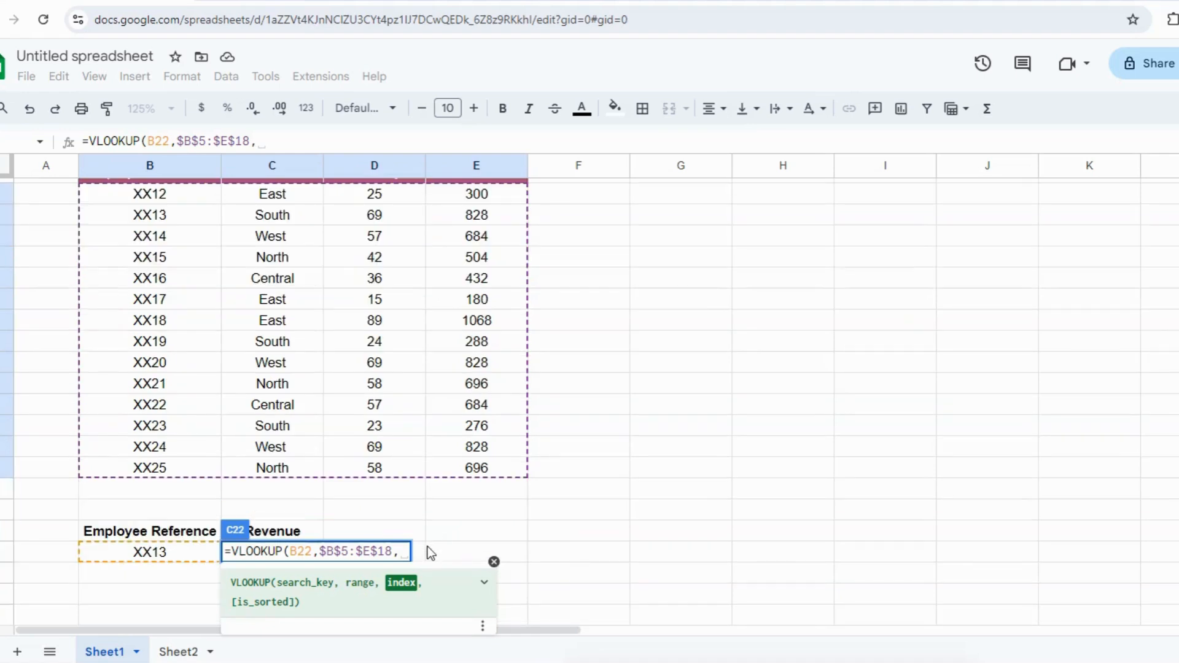
{"action": "left_click", "coordinate": [398, 550]}
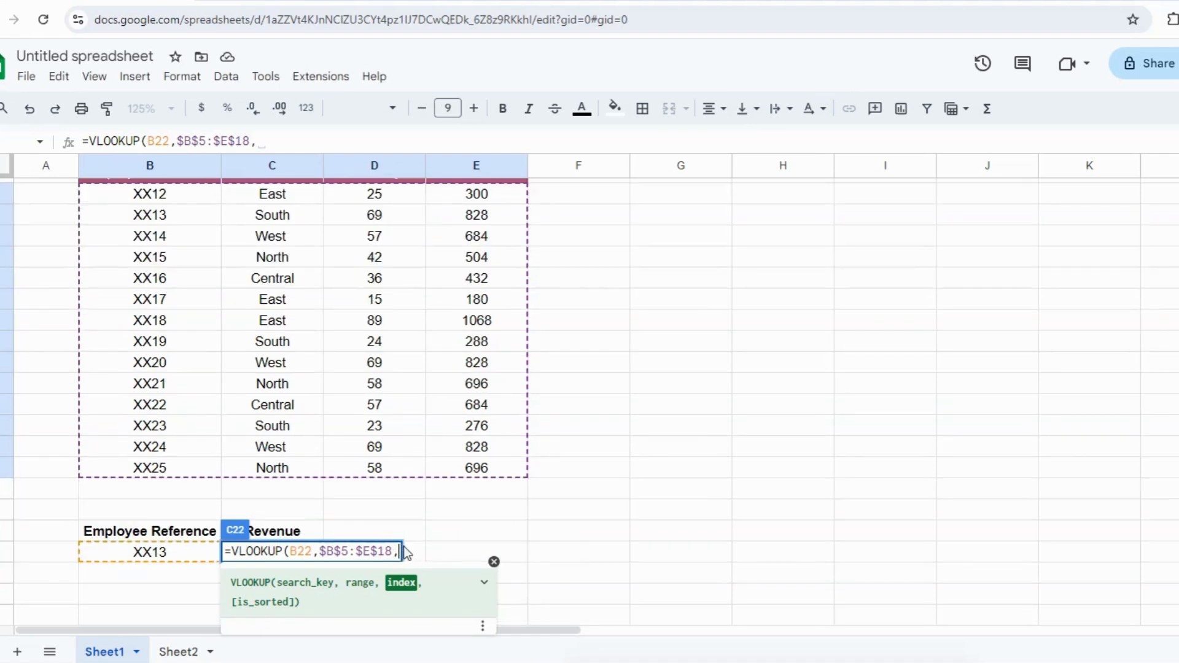
{"action": "type", "text": "4,"}
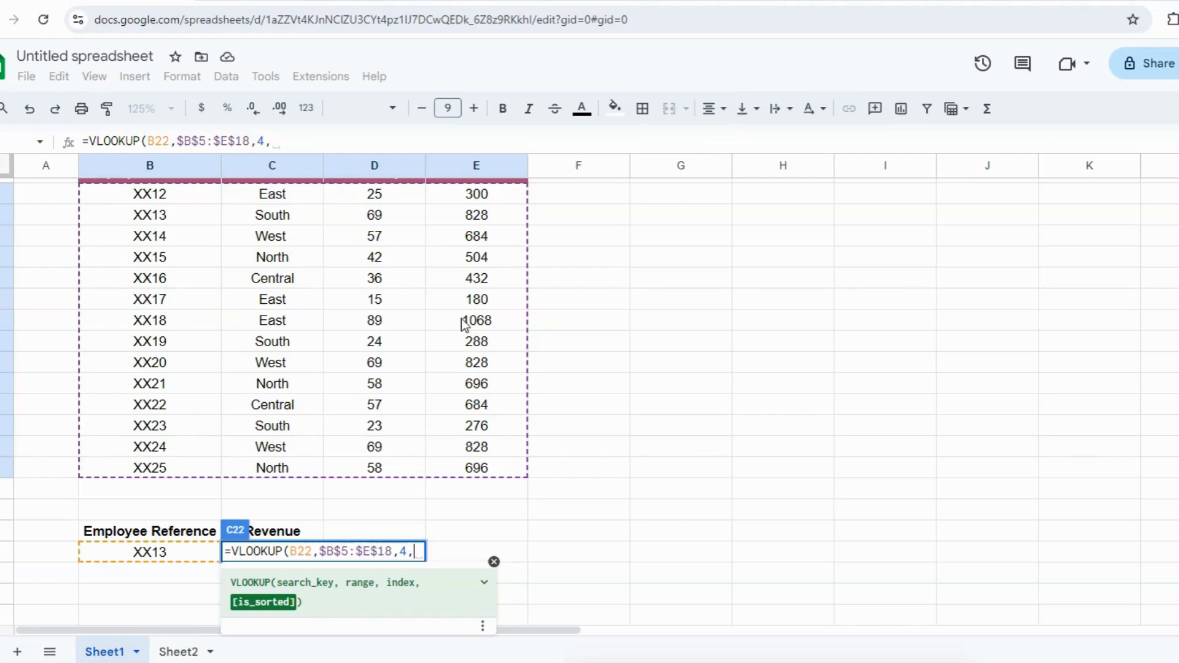
{"action": "type", "text": "False"}
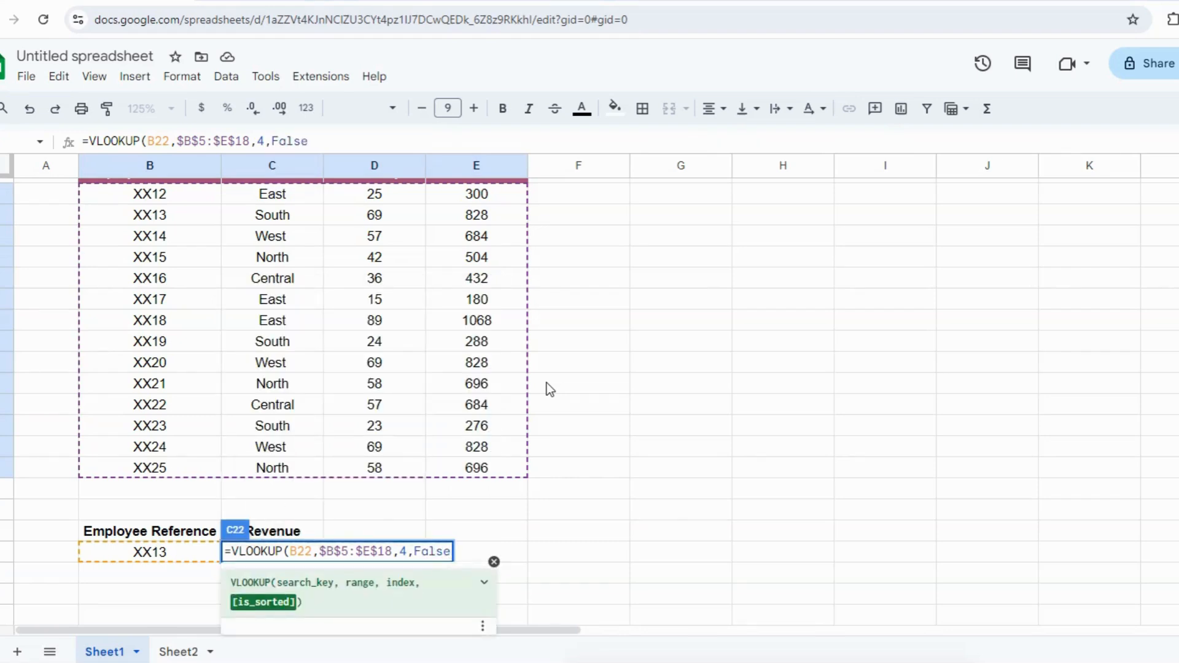
{"action": "type", "text": ")"}
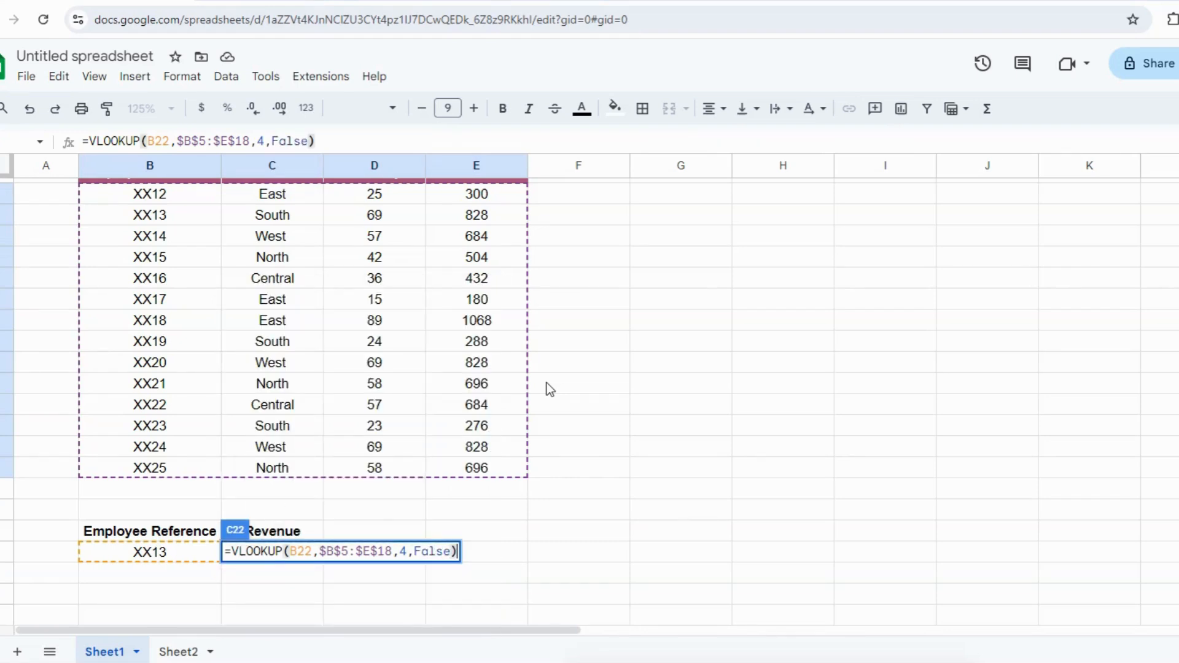
{"action": "key", "text": "Return"}
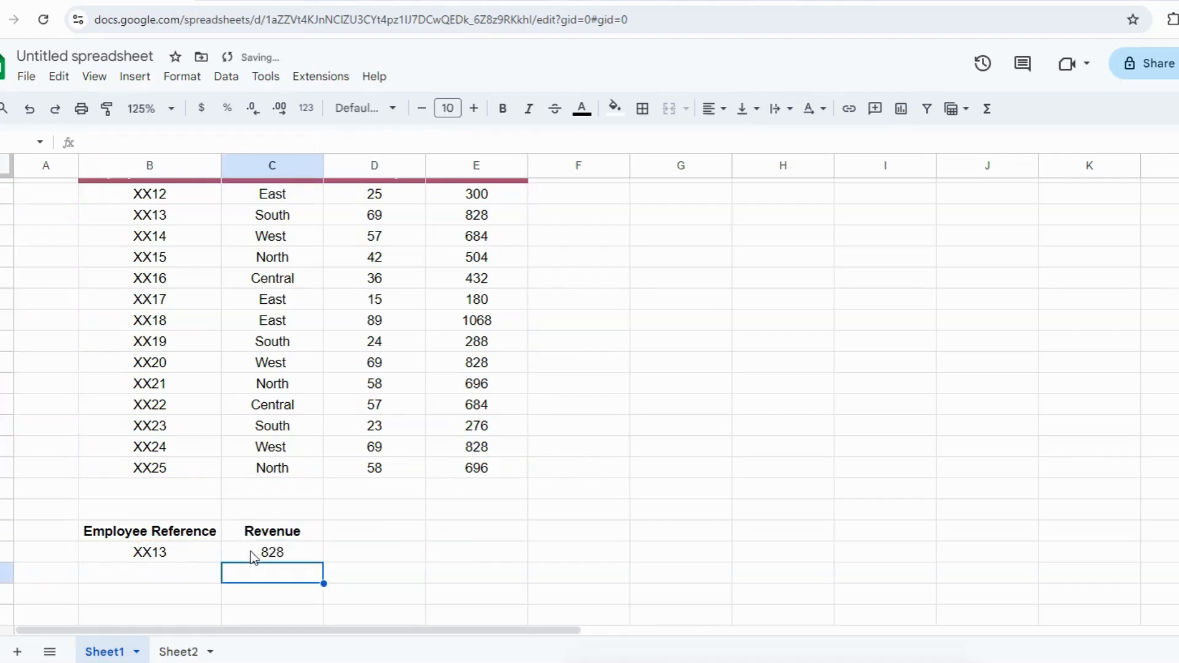
Check the XX13 row's revenue in the table and change the lookup reference in B22 to XX25.
{"action": "left_click", "coordinate": [165, 215]}
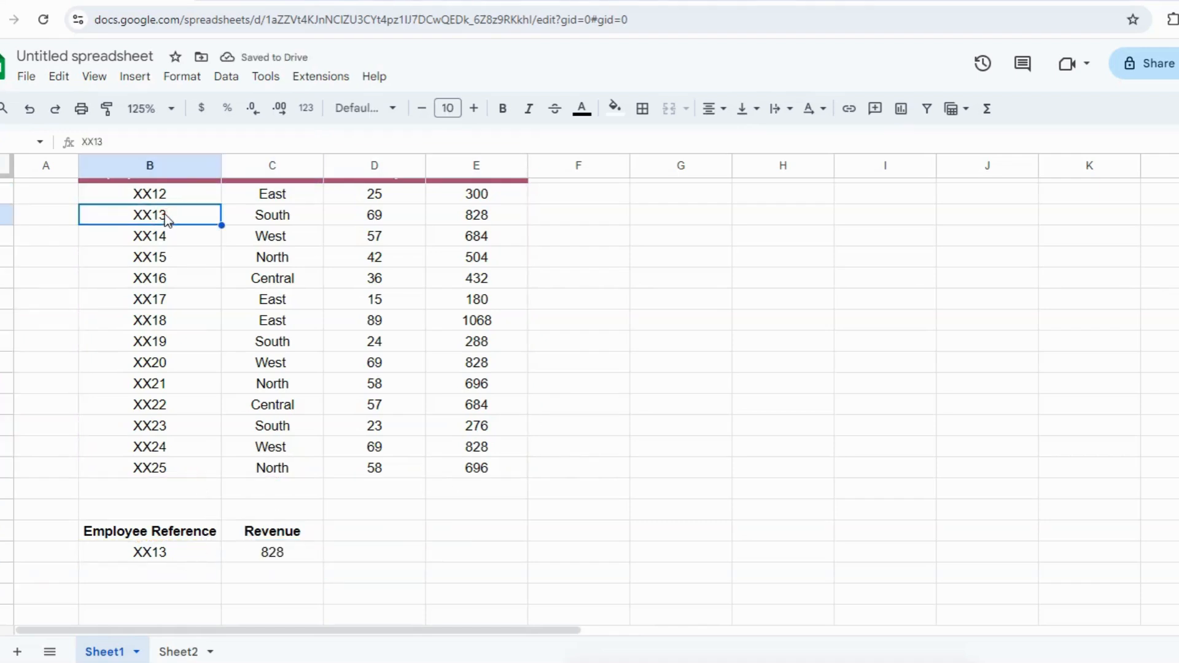
{"action": "scroll", "coordinate": [205, 226], "scroll_direction": "up", "scroll_amount": 2}
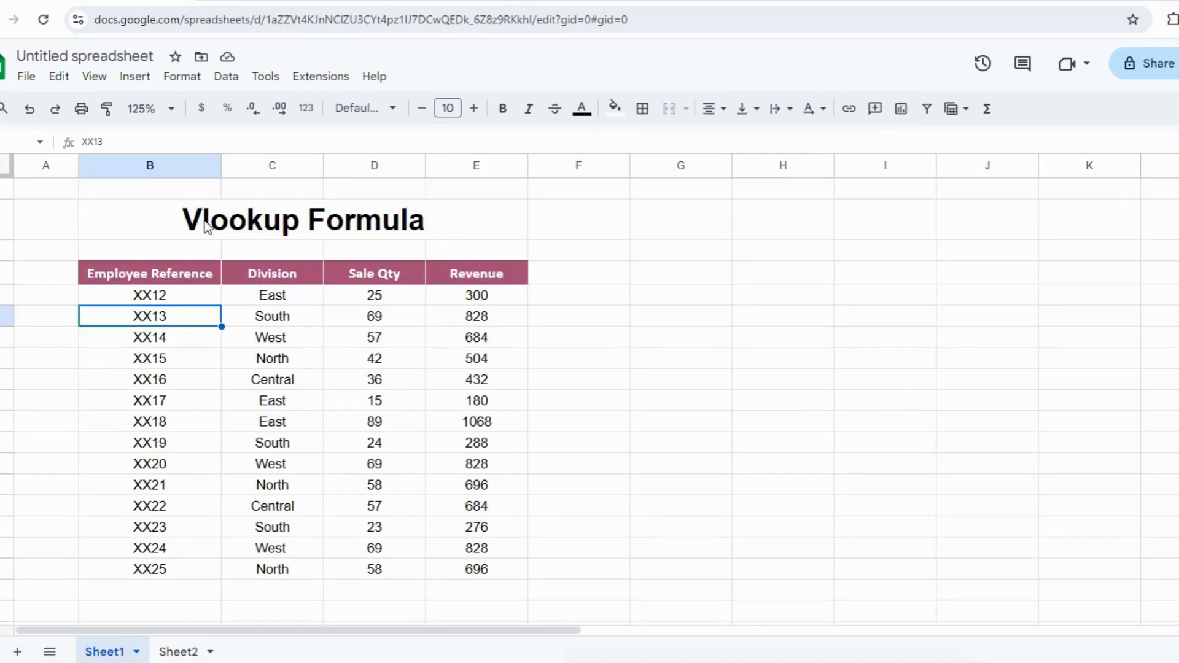
{"action": "left_click", "coordinate": [476, 315]}
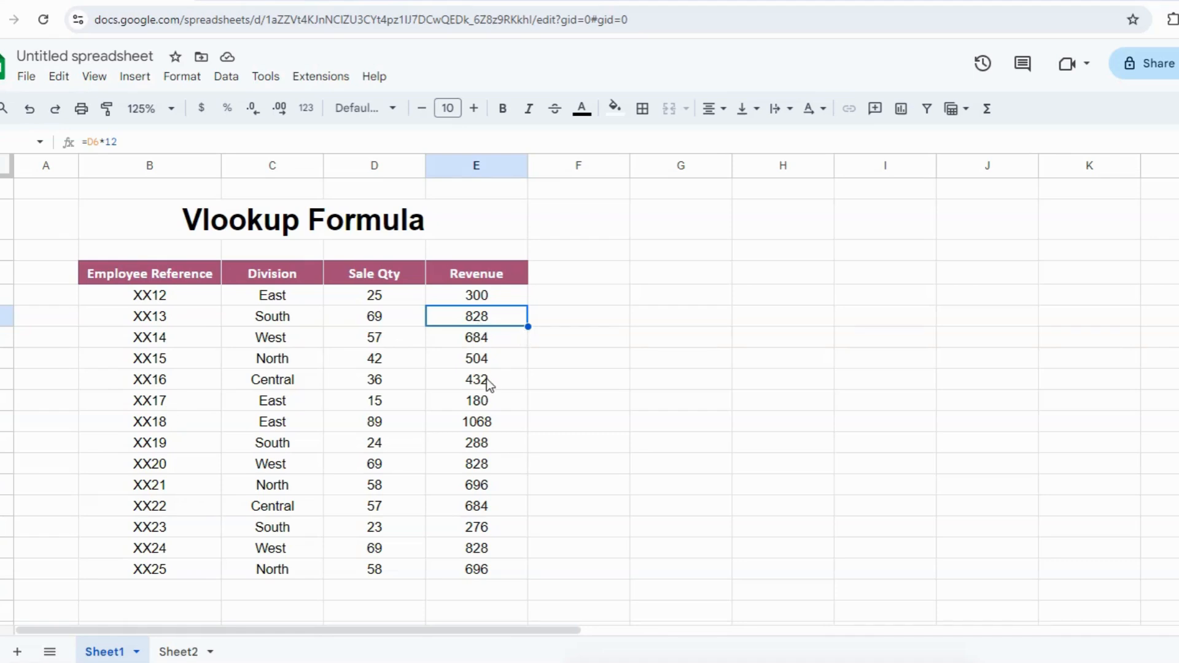
{"action": "scroll", "coordinate": [486, 380], "scroll_direction": "down", "scroll_amount": 2}
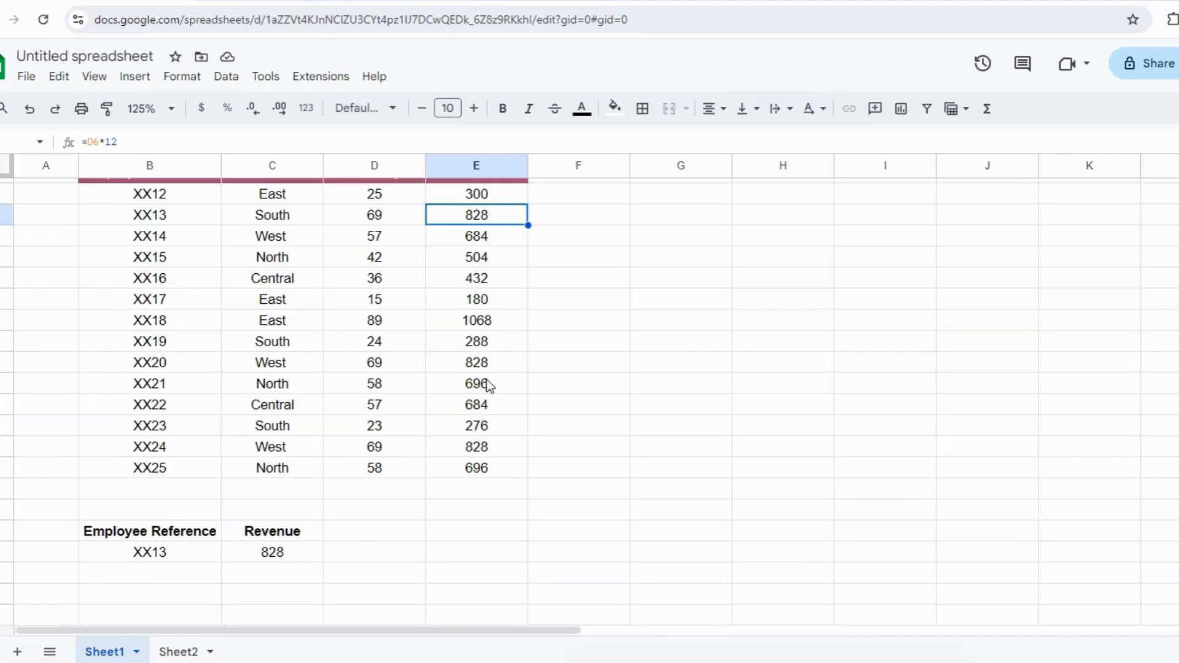
{"action": "left_click", "coordinate": [174, 555]}
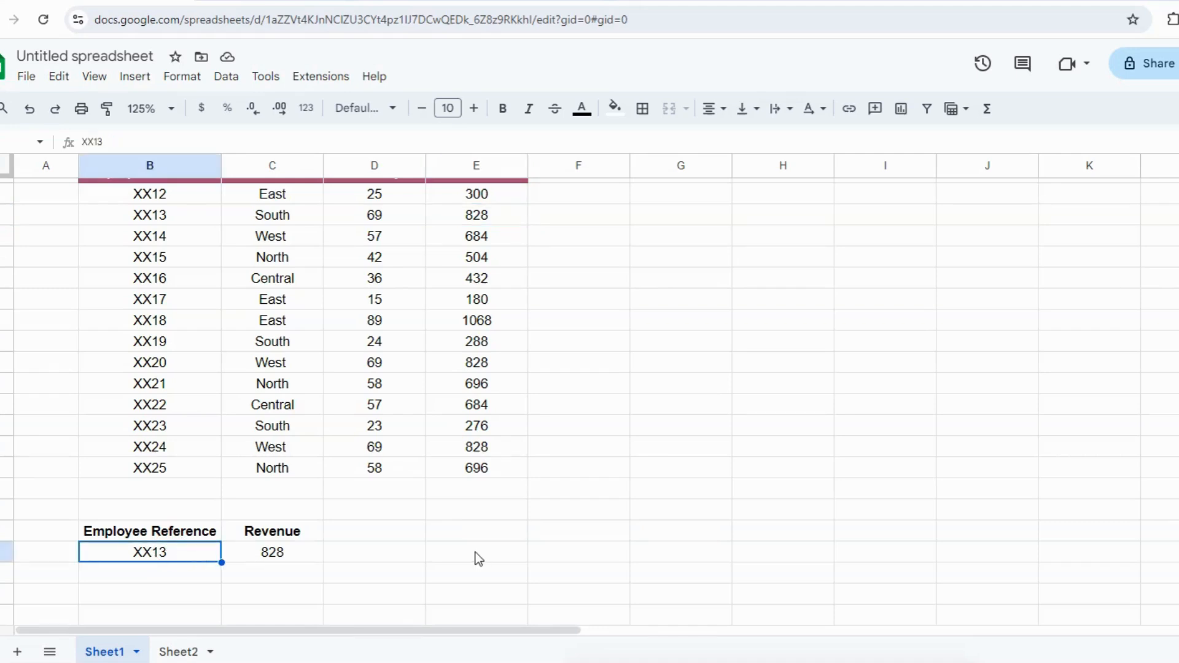
{"action": "type", "text": "XX25"}
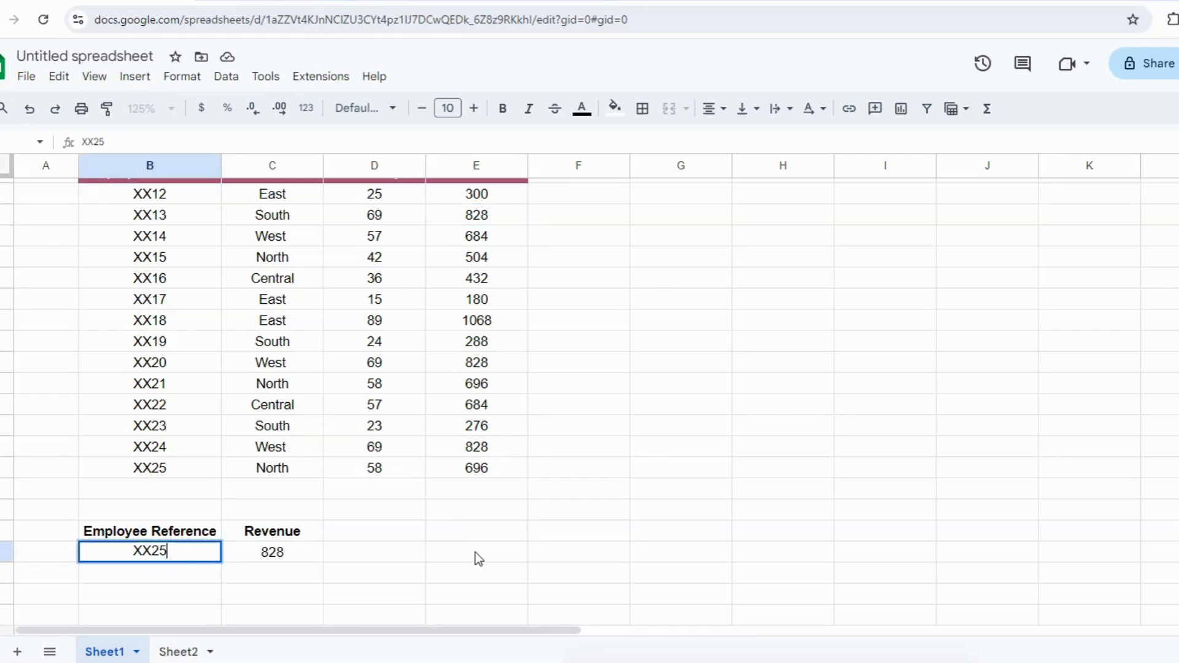
{"action": "key", "text": "Return"}
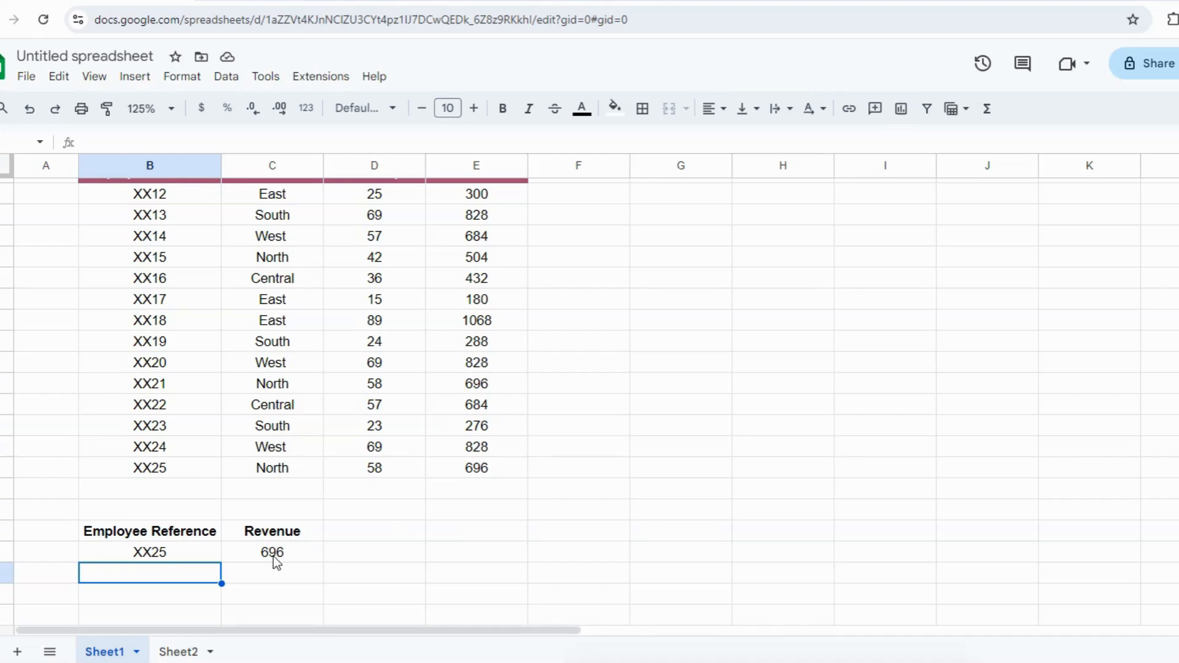
Examine the table's Employee Reference, Division, Sale Qty and Revenue columns and the order of their headings.
{"action": "left_click", "coordinate": [370, 532]}
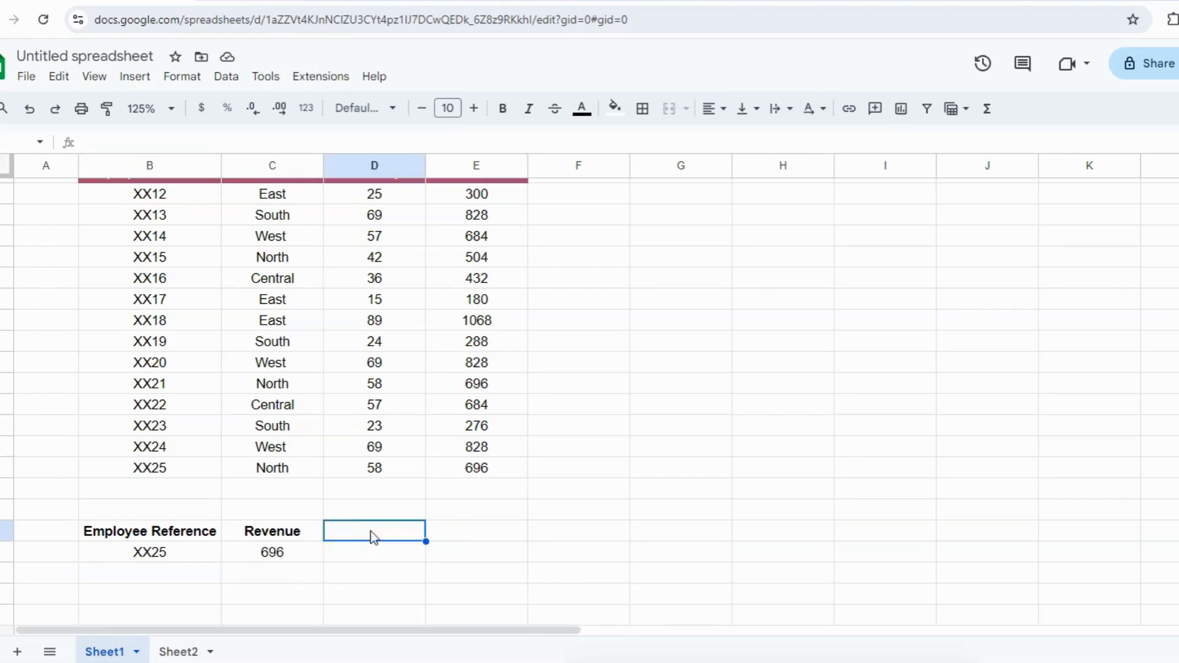
{"action": "scroll", "coordinate": [370, 520], "scroll_direction": "up", "scroll_amount": 3}
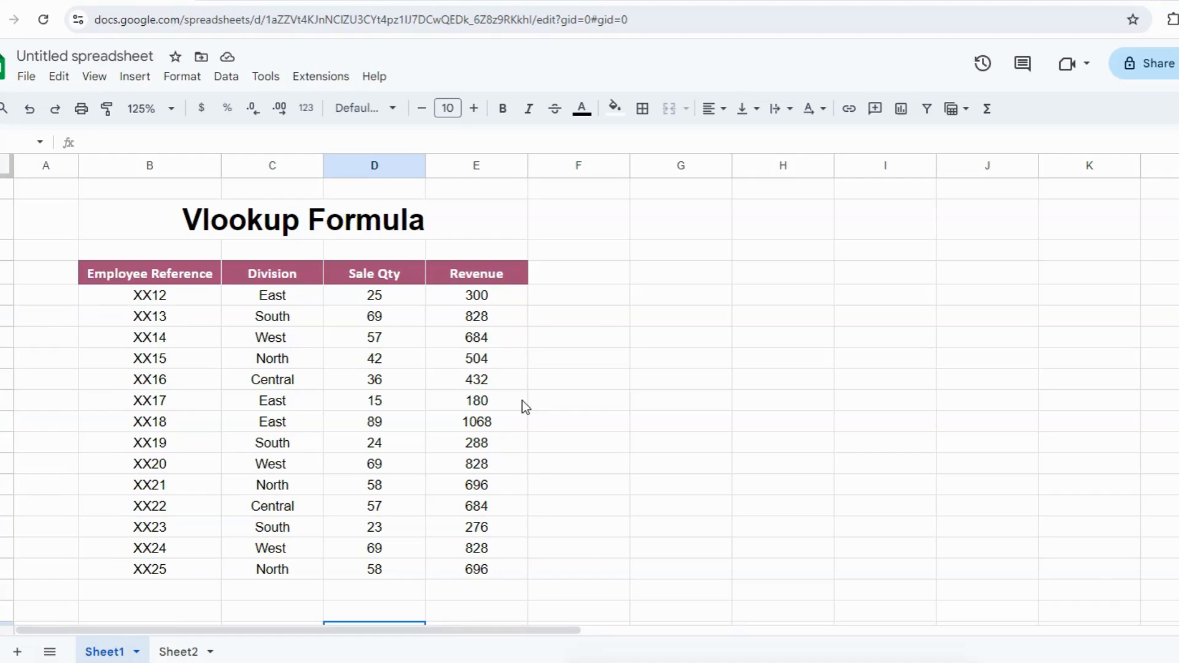
{"action": "left_click", "coordinate": [148, 296]}
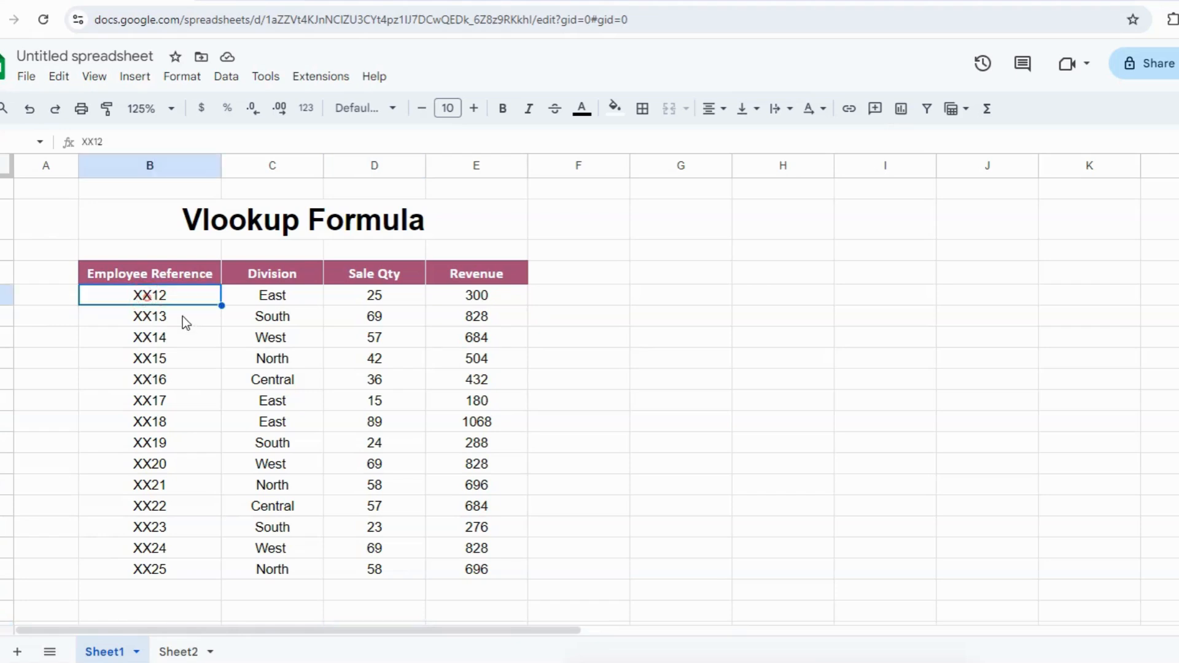
{"action": "left_click", "coordinate": [179, 357]}
{"action": "left_click", "coordinate": [178, 406]}
{"action": "left_click", "coordinate": [283, 464]}
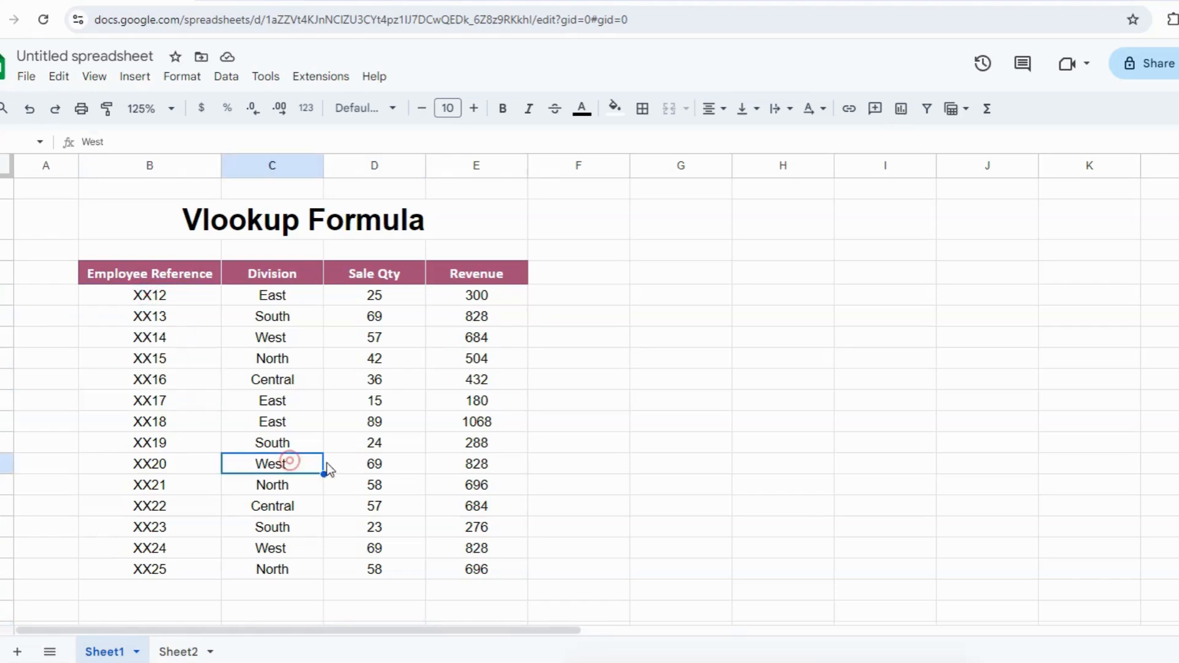
{"action": "left_click", "coordinate": [413, 478]}
{"action": "left_click", "coordinate": [274, 405]}
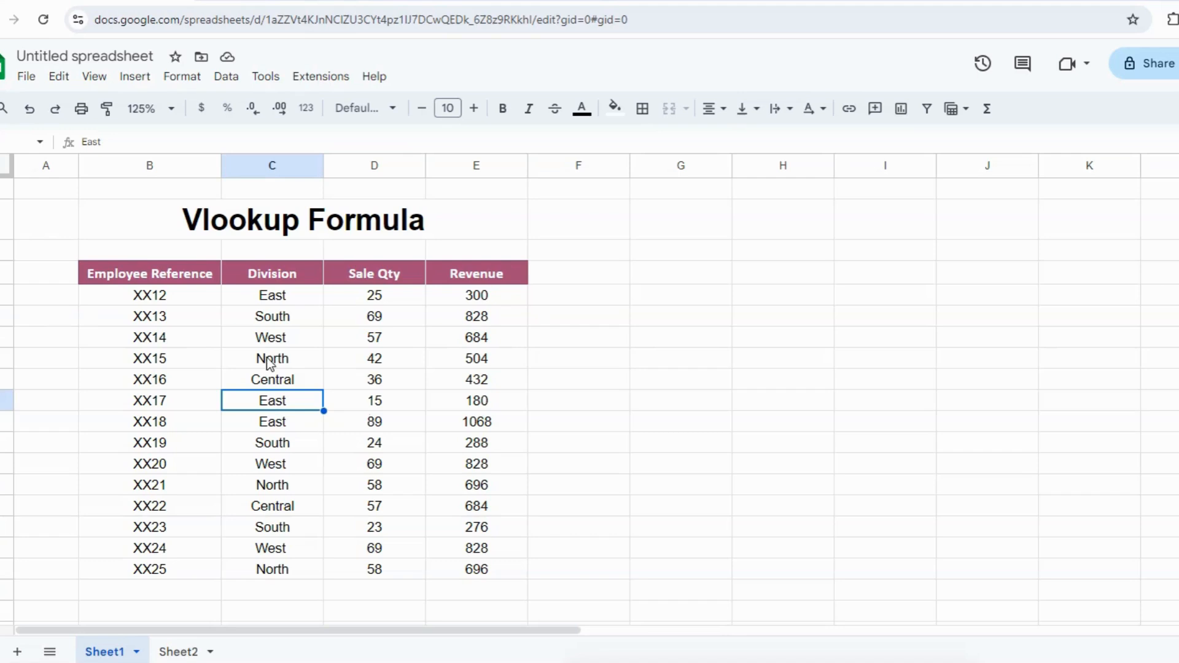
{"action": "left_click", "coordinate": [167, 273]}
{"action": "left_click", "coordinate": [275, 280]}
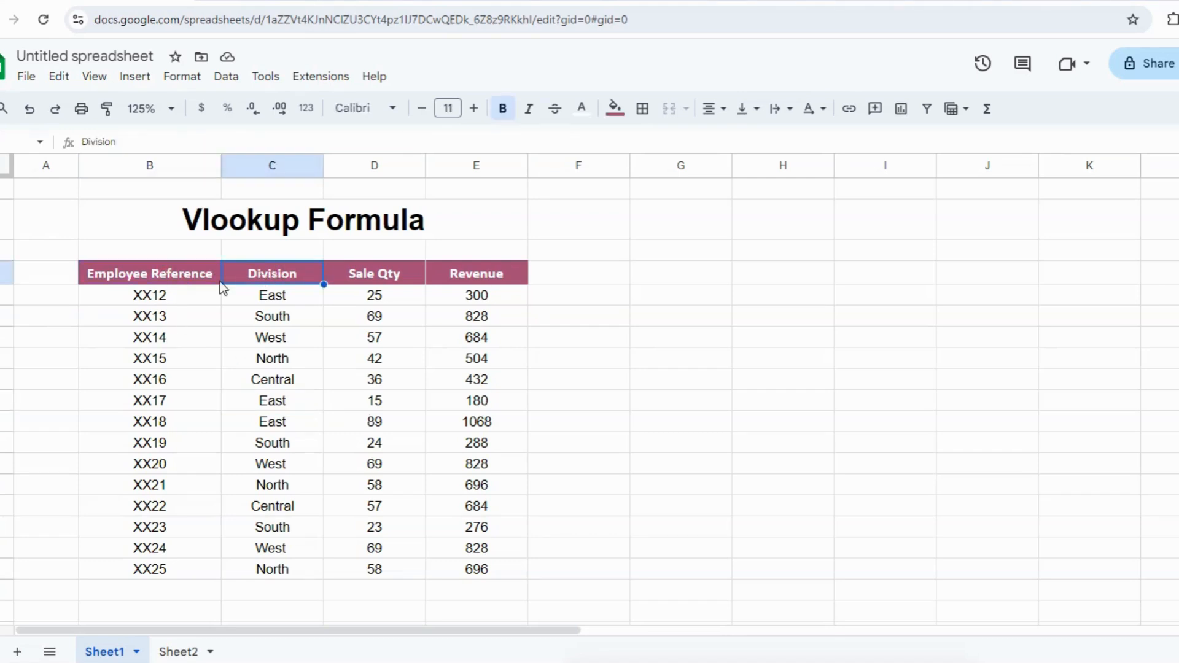
{"action": "left_click", "coordinate": [175, 278]}
{"action": "left_click", "coordinate": [165, 331]}
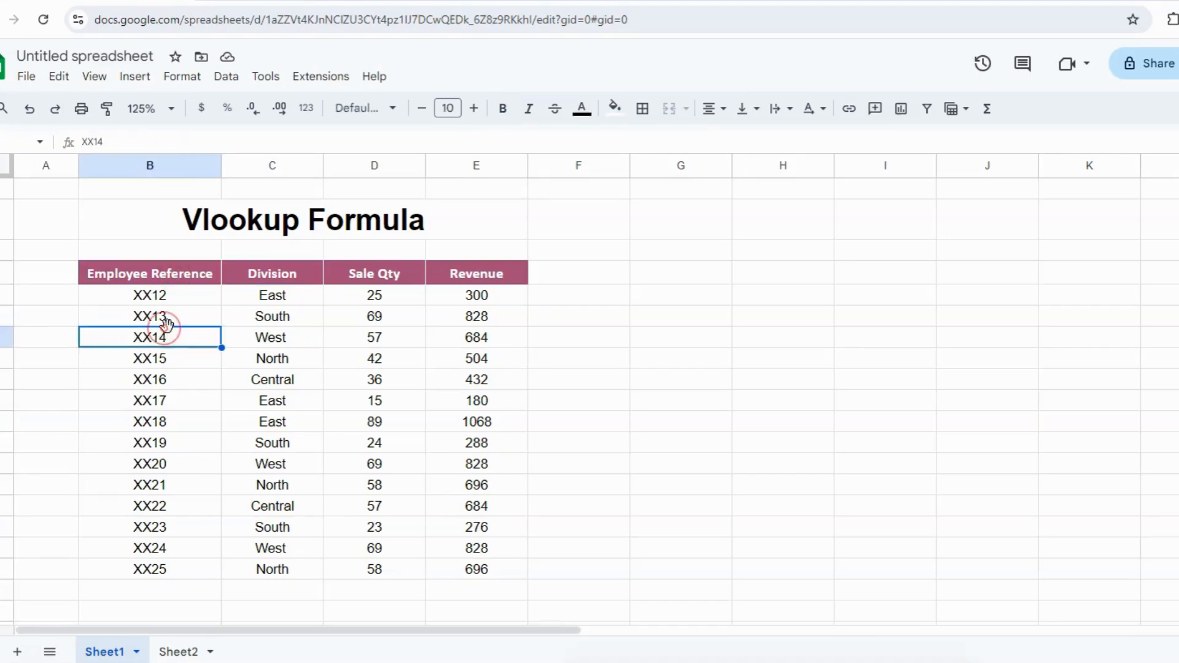
{"action": "left_click", "coordinate": [295, 278]}
{"action": "left_click", "coordinate": [359, 276]}
{"action": "left_click", "coordinate": [474, 280]}
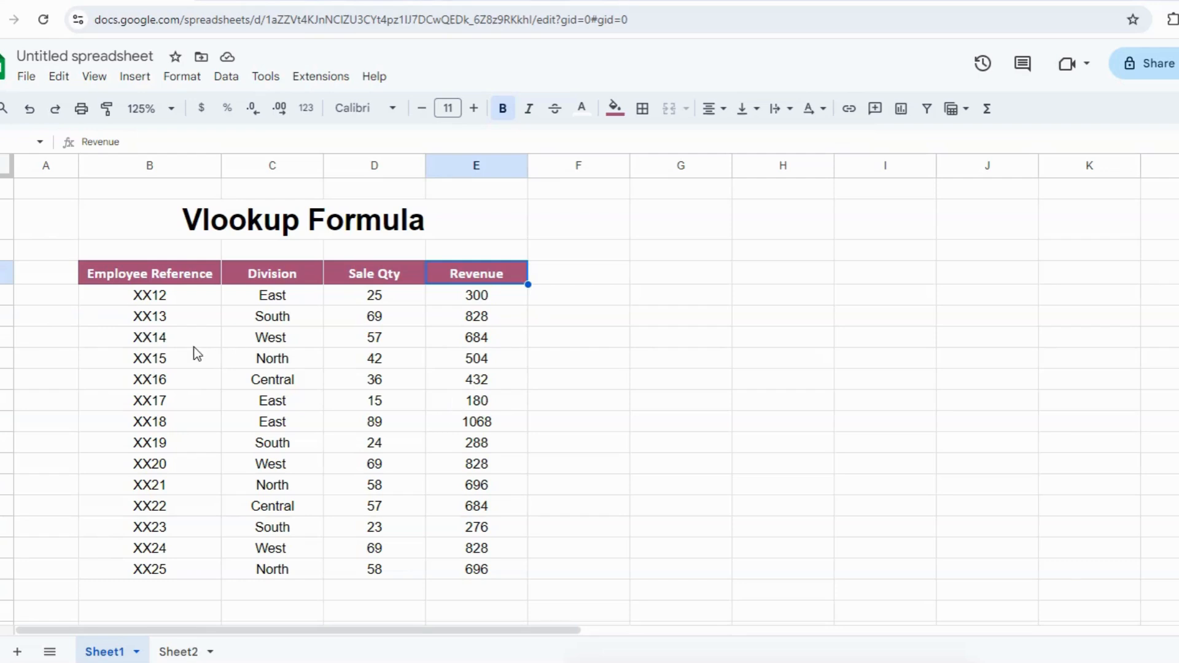
Change the employee reference of the second data row, B6, to XX12 so it duplicates the row above.
{"action": "left_click", "coordinate": [168, 297]}
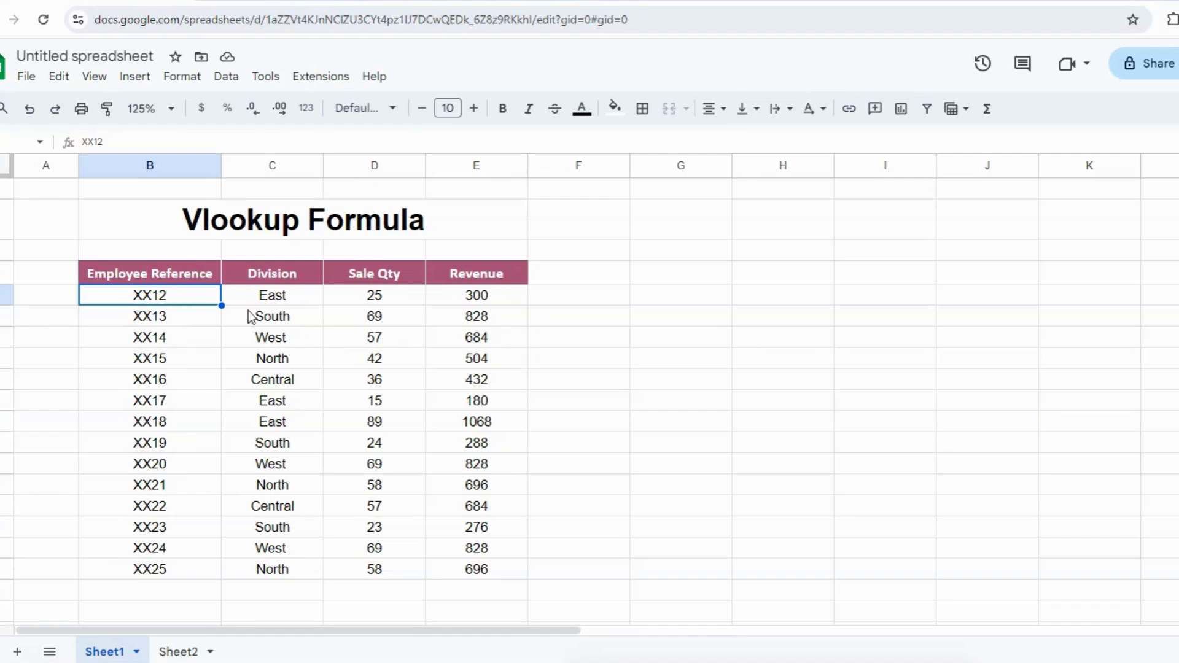
{"action": "left_click", "coordinate": [145, 320]}
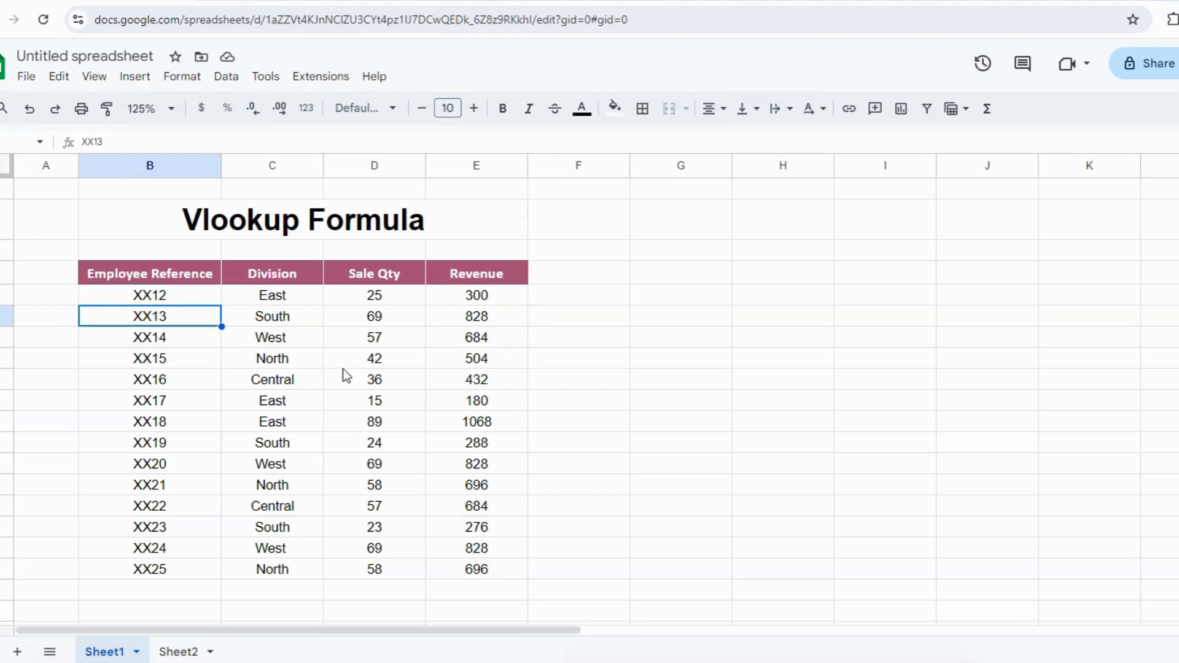
{"action": "type", "text": "XX12"}
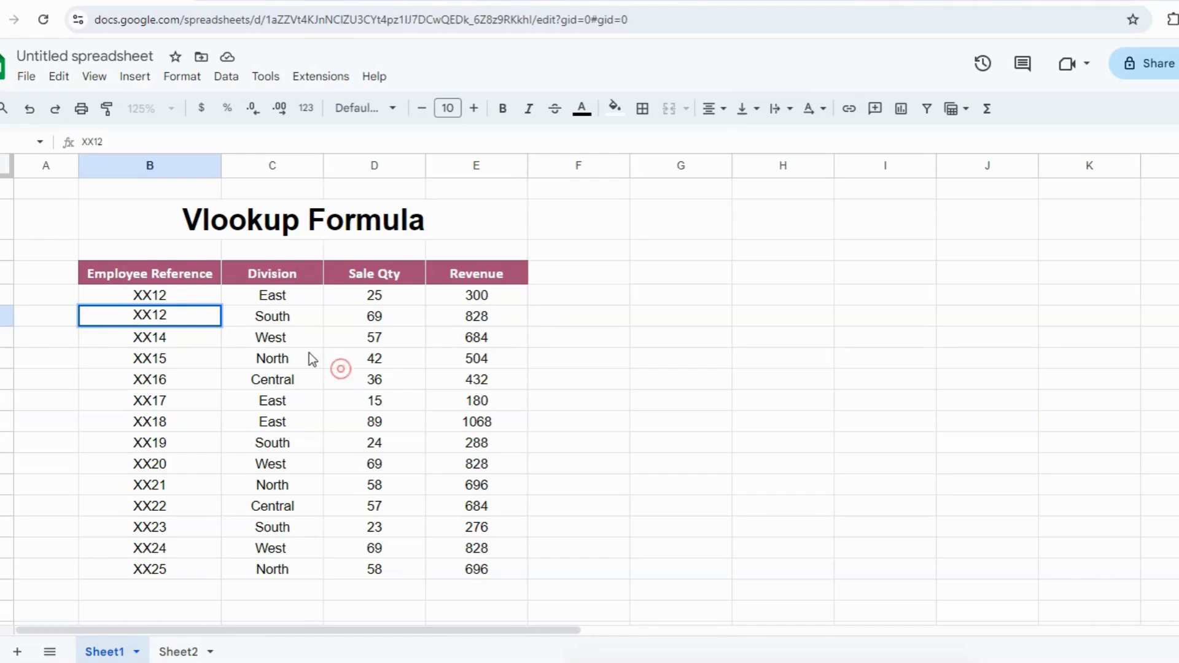
{"action": "left_click", "coordinate": [211, 295]}
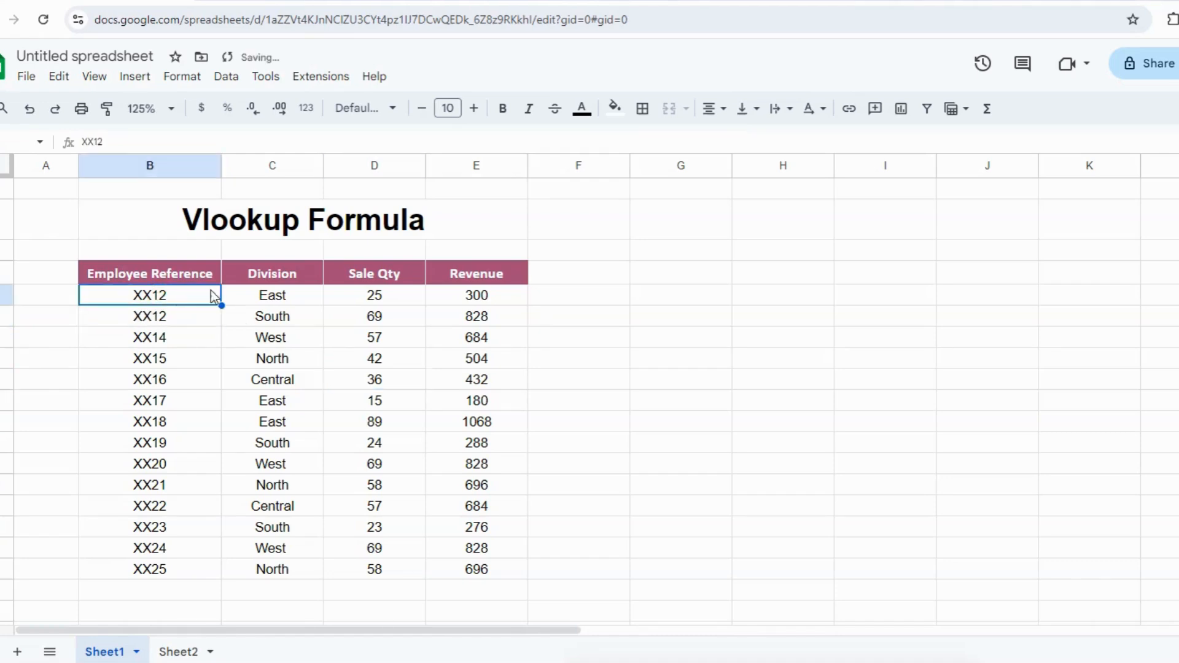